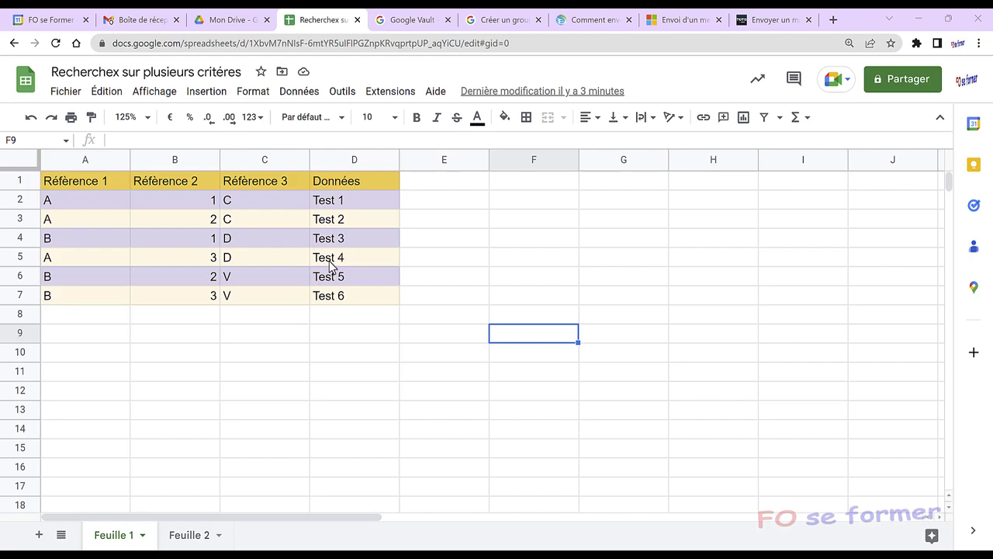
- Display Feuille 2, with its Référence 1–3 rows and empty Données column
{"action": "left_click", "coordinate": [192, 537]}
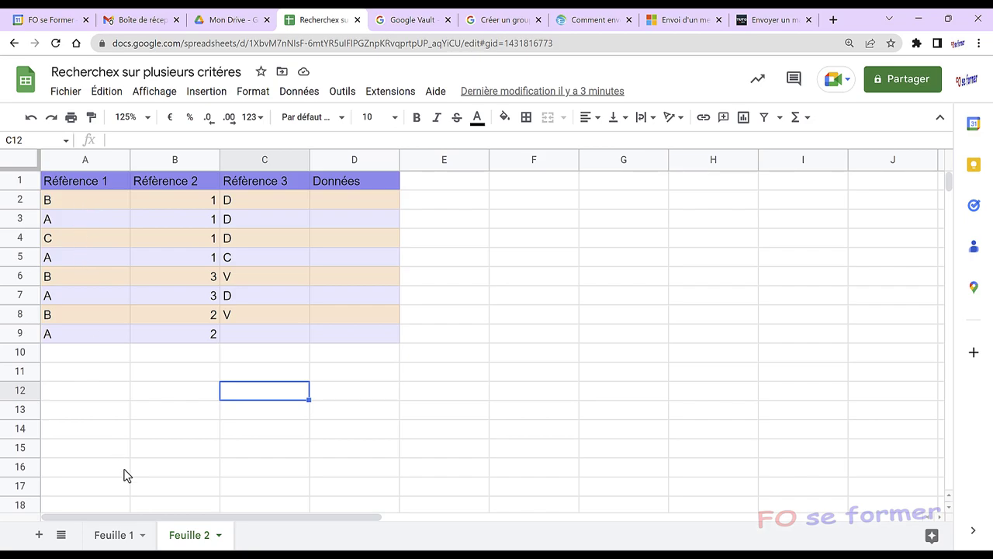
{"action": "left_click", "coordinate": [115, 536]}
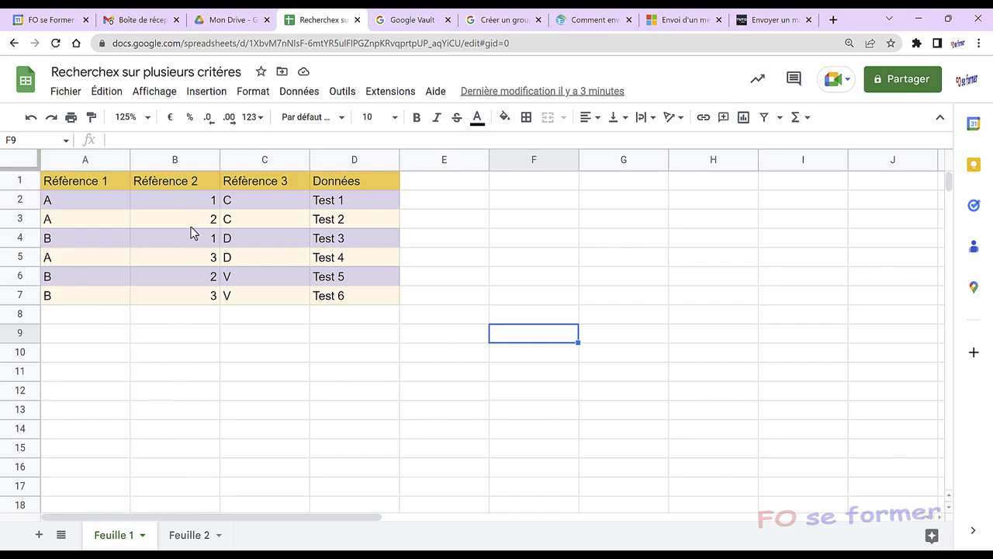
{"action": "left_click", "coordinate": [187, 535]}
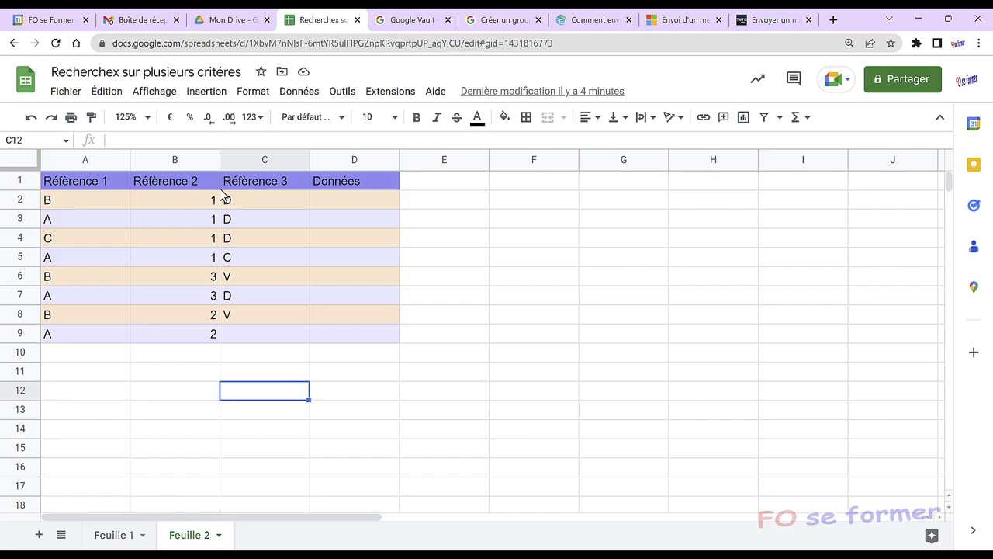
{"action": "left_click", "coordinate": [332, 204]}
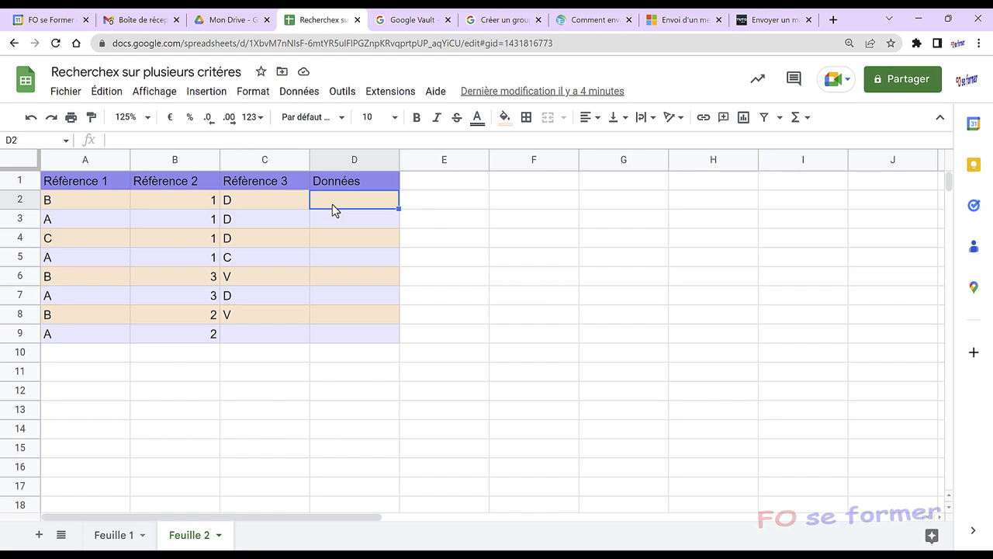
- Begin a formula in D2 by entering =array
{"action": "type", "text": "="}
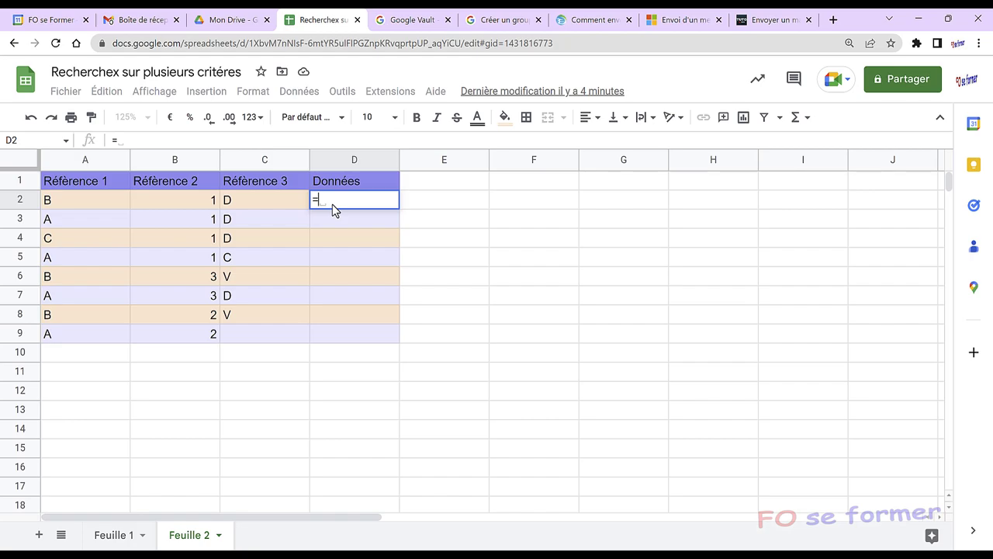
{"action": "type", "text": "array"}
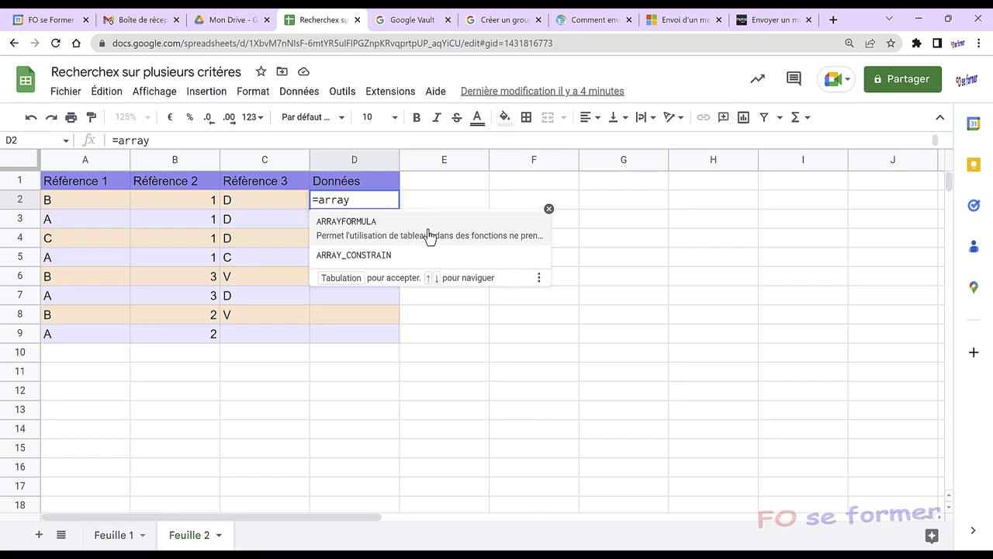
- Complete D2 to =ARRAYFORMULA( and read the ARRAYFORMULA function help
{"action": "left_click", "coordinate": [427, 233]}
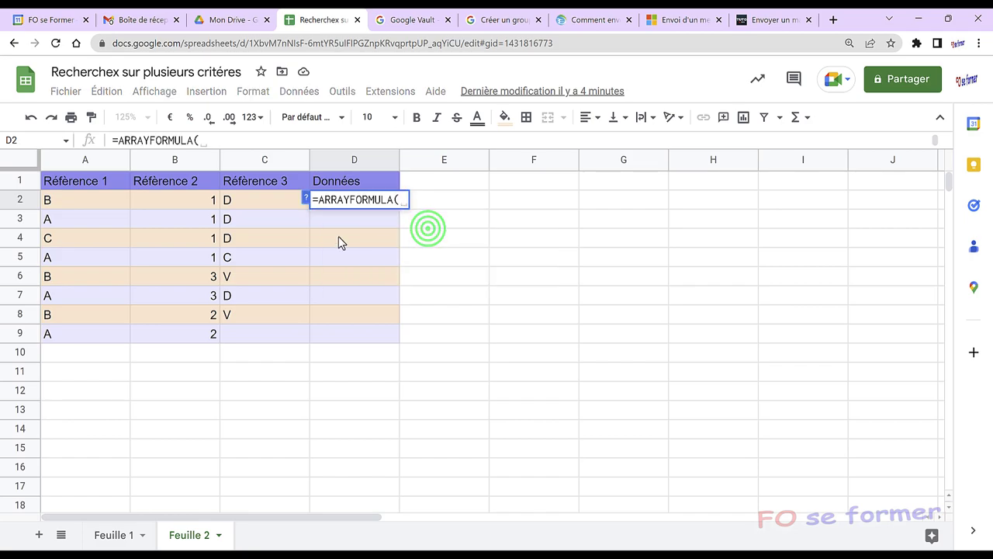
{"action": "left_click", "coordinate": [305, 198]}
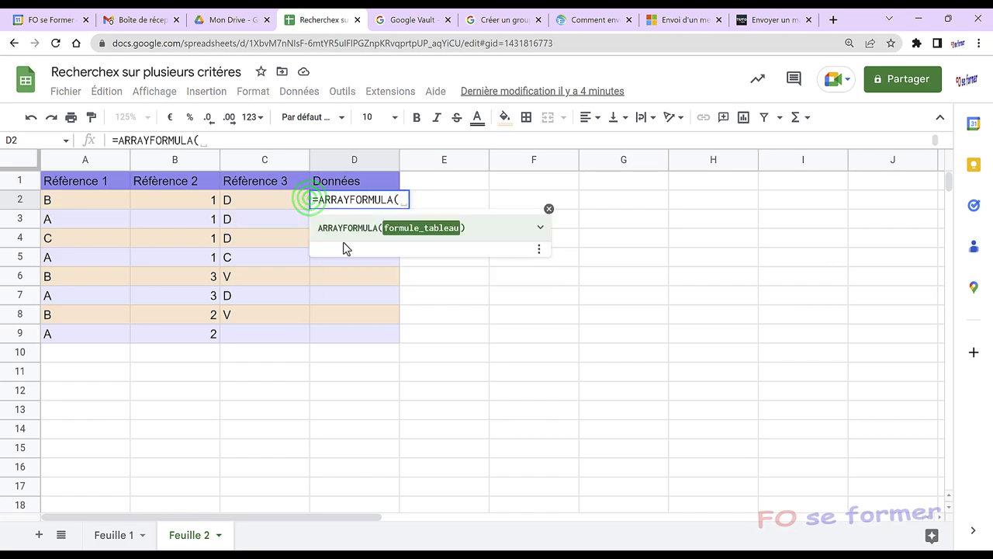
{"action": "left_click", "coordinate": [540, 228]}
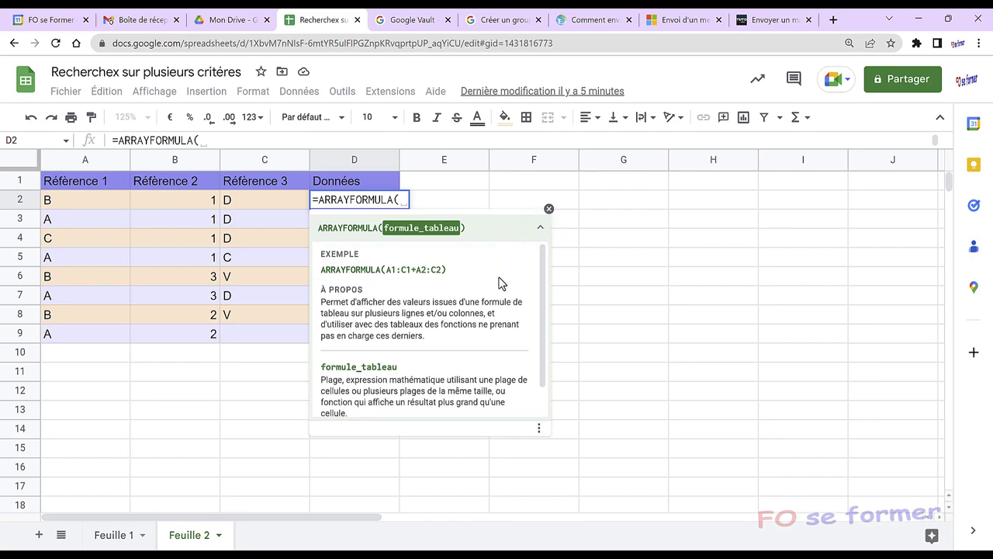
{"action": "left_click", "coordinate": [501, 302]}
{"action": "left_click", "coordinate": [541, 233]}
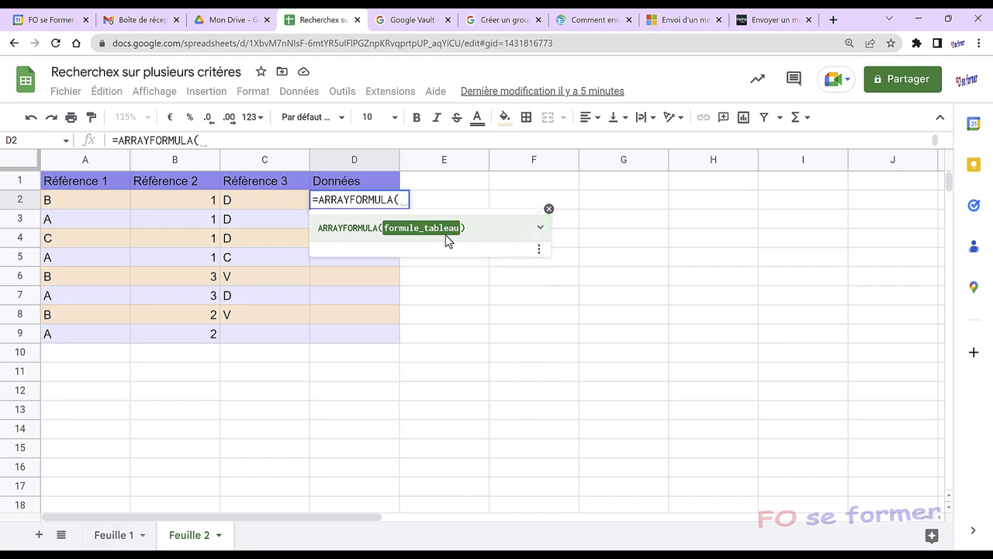
{"action": "left_click", "coordinate": [223, 142]}
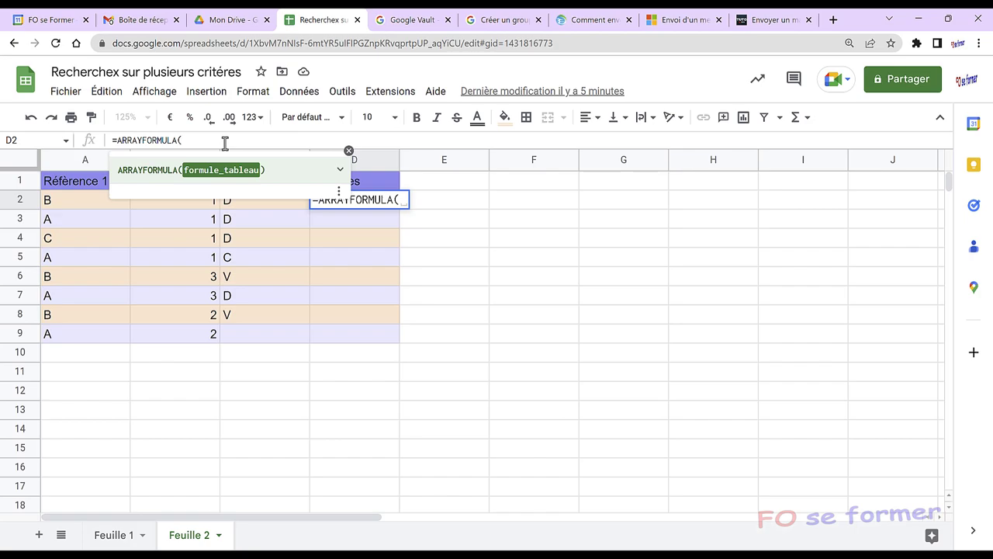
- Nest XLOOKUP( inside the ARRAYFORMULA in D2 after reviewing XLOOKUP's help
{"action": "type", "text": "x"}
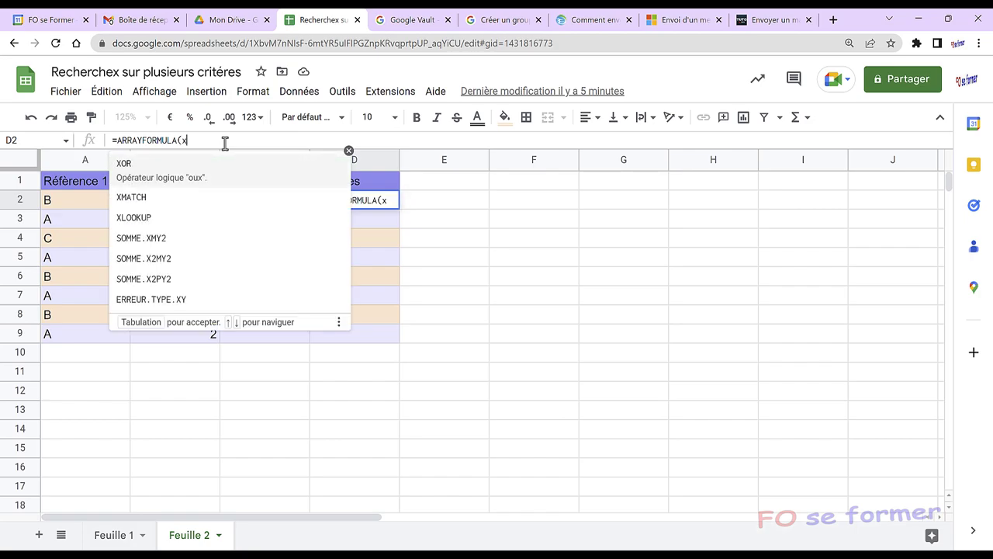
{"action": "type", "text": "l"}
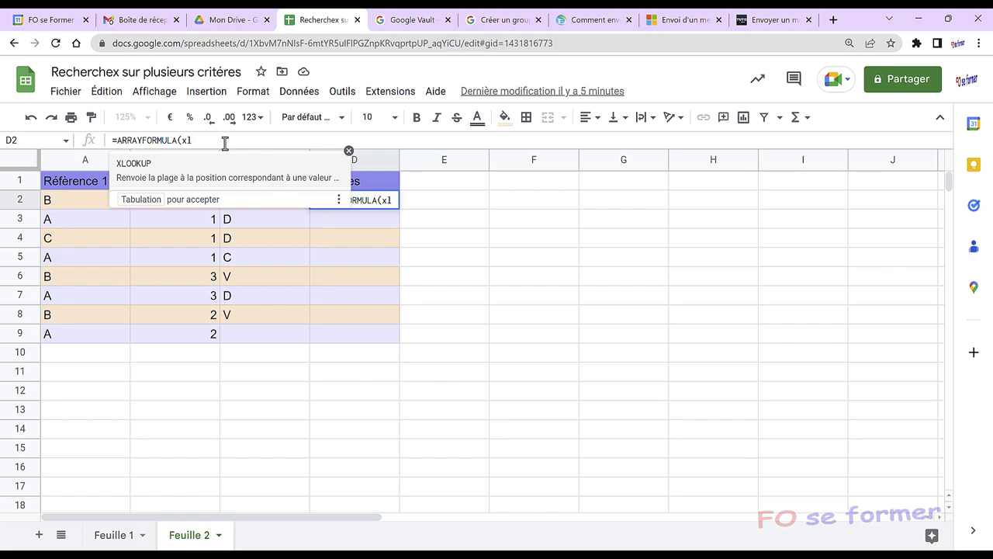
{"action": "left_click", "coordinate": [238, 168]}
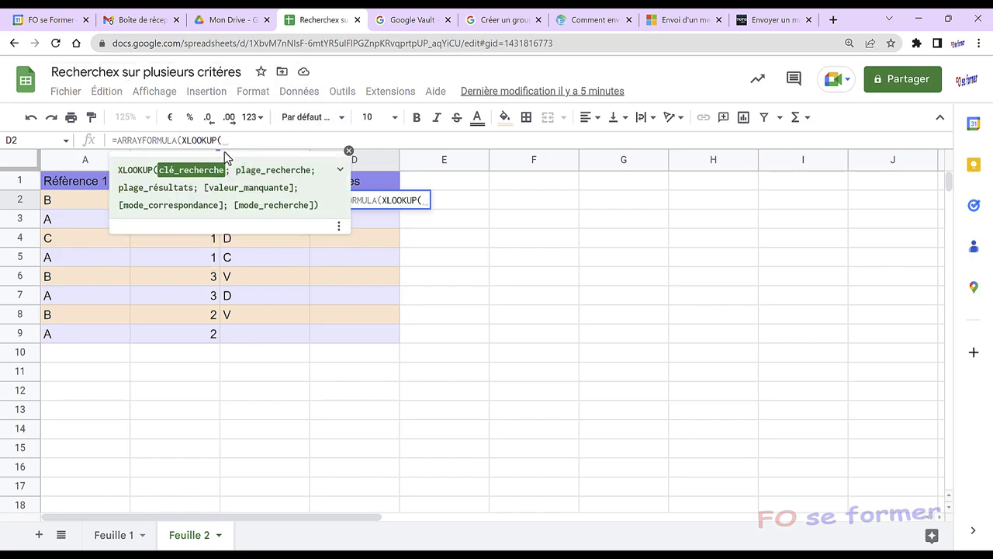
{"action": "left_click", "coordinate": [341, 174]}
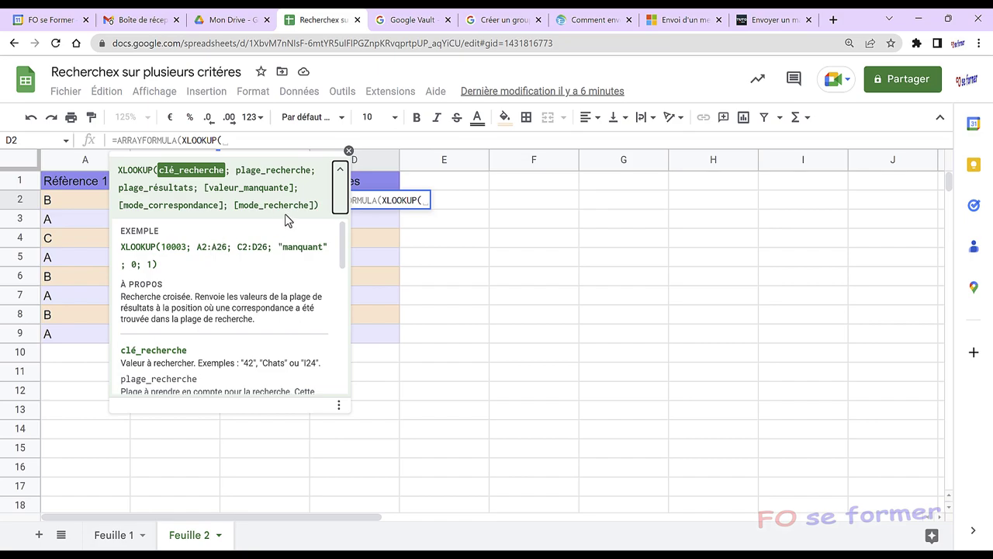
{"action": "left_click", "coordinate": [340, 174]}
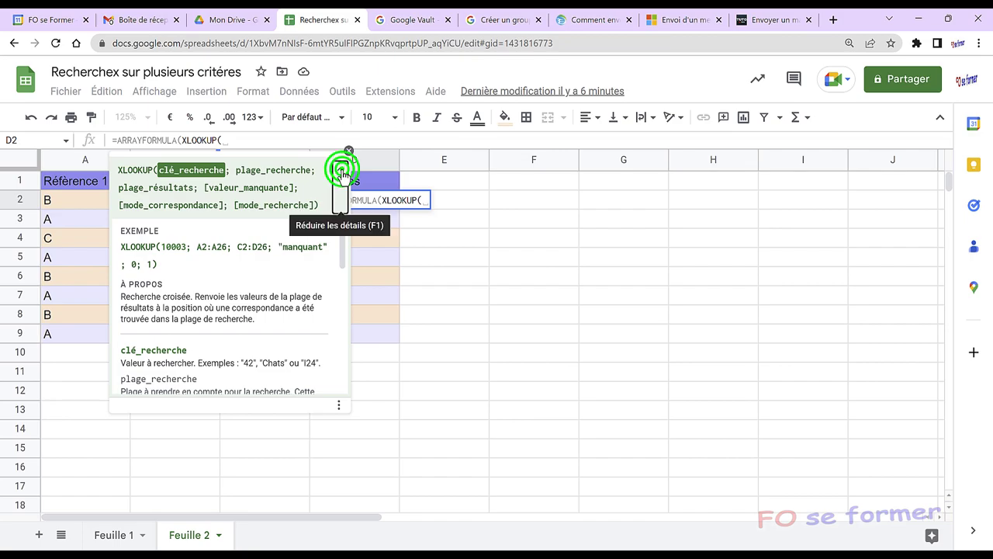
{"action": "left_click", "coordinate": [244, 139]}
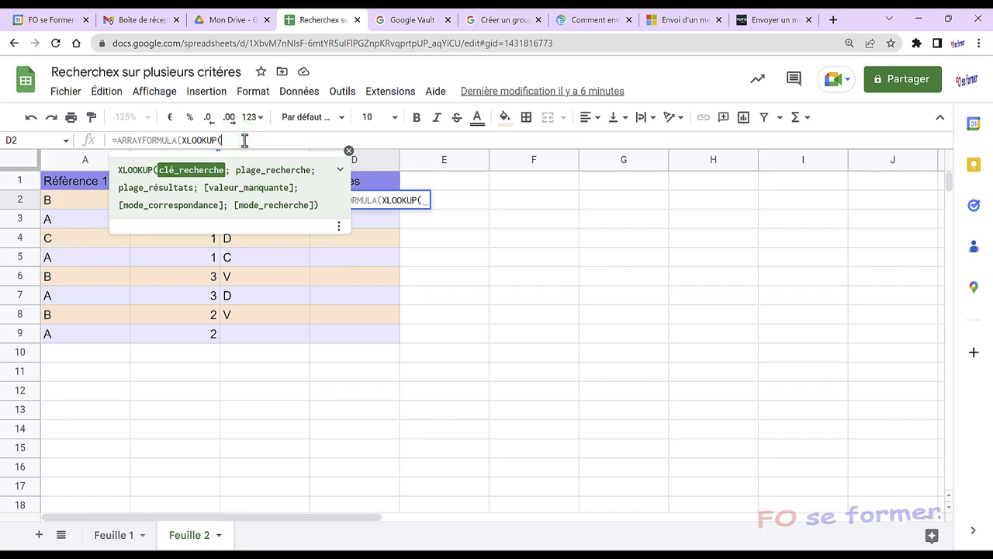
{"action": "left_click", "coordinate": [348, 151]}
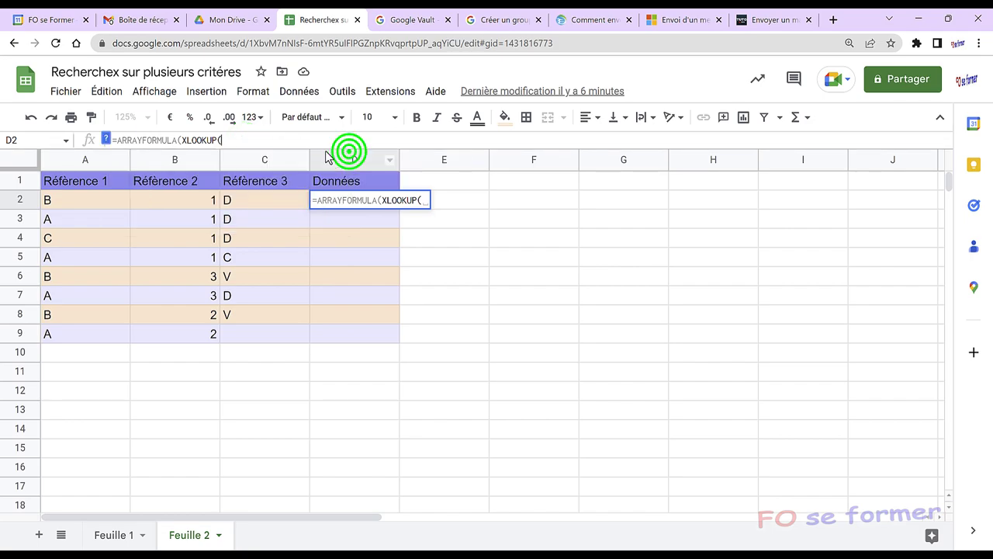
- Enter A2&B2&C2; as the XLOOKUP search key
{"action": "left_click", "coordinate": [286, 138]}
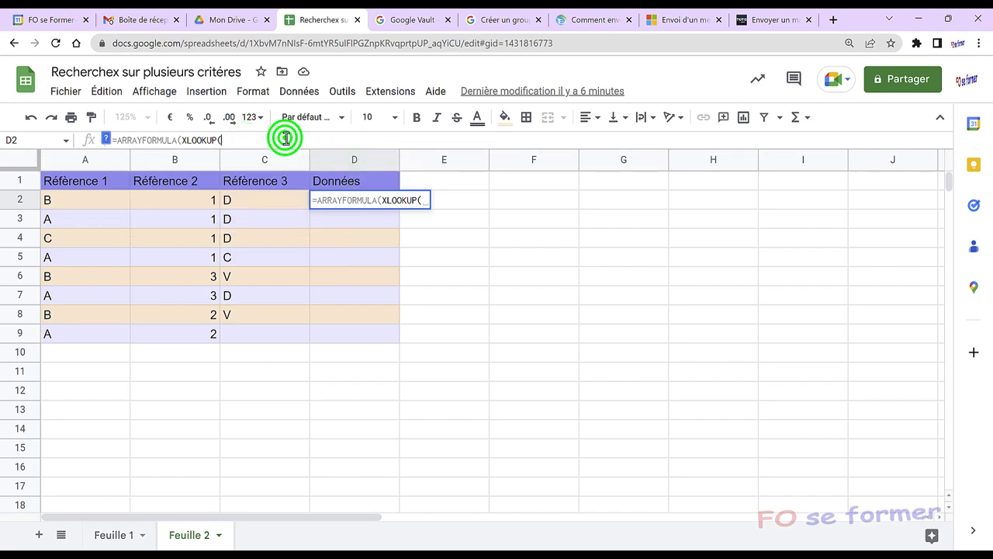
{"action": "left_click", "coordinate": [100, 200]}
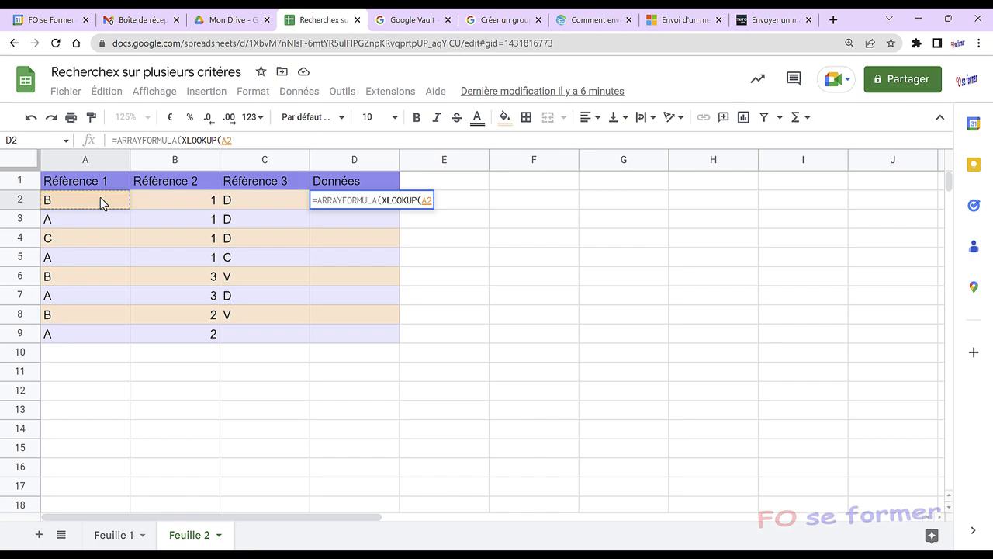
{"action": "type", "text": "&"}
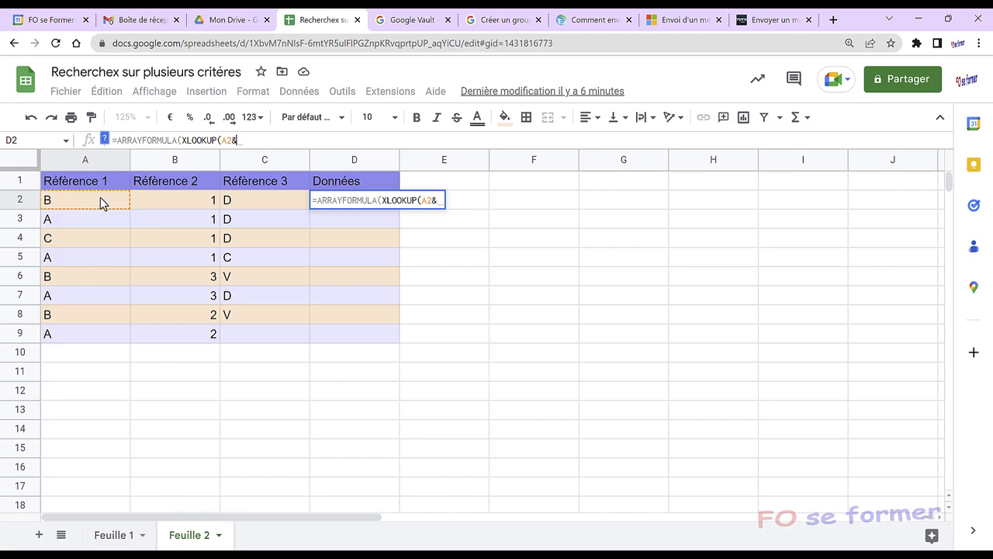
{"action": "left_click", "coordinate": [159, 199]}
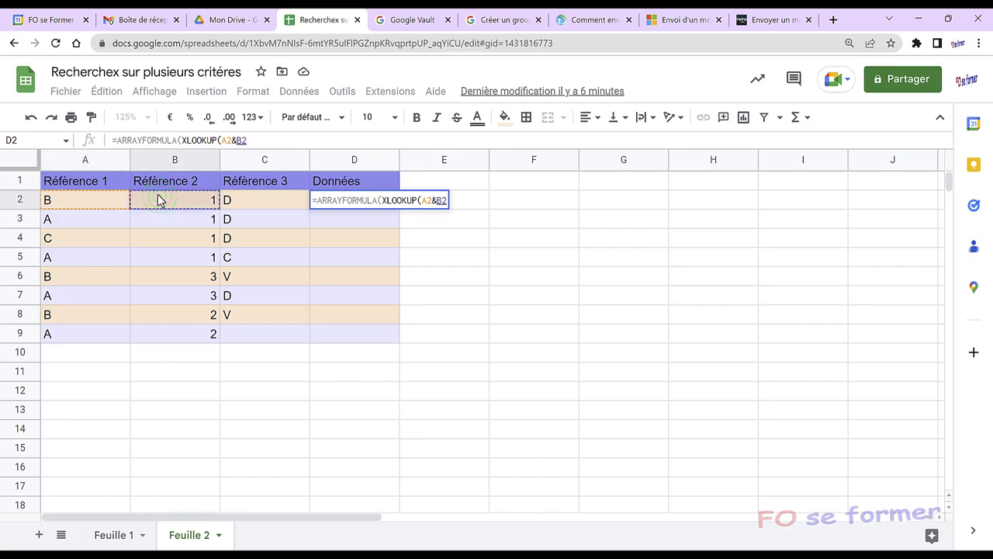
{"action": "type", "text": "&"}
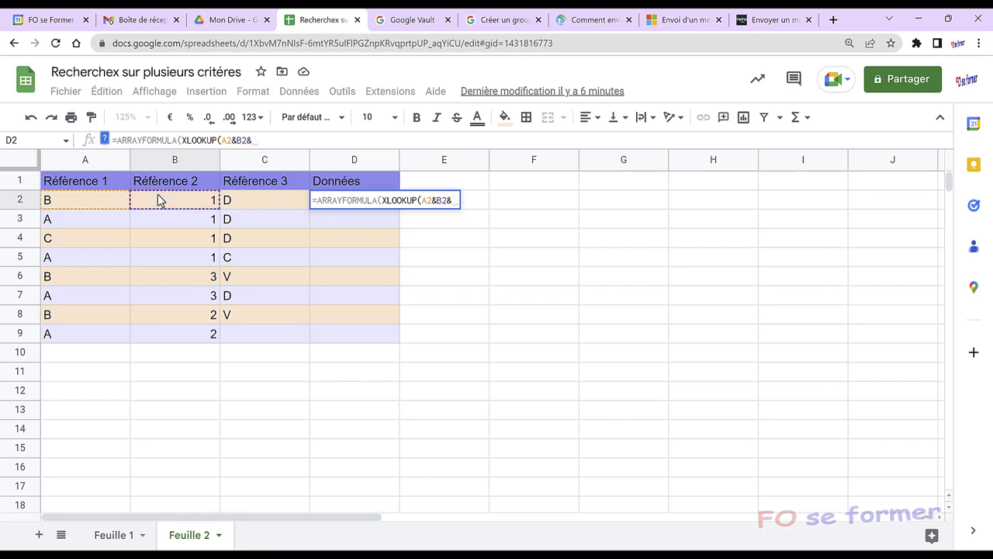
{"action": "left_click", "coordinate": [244, 196]}
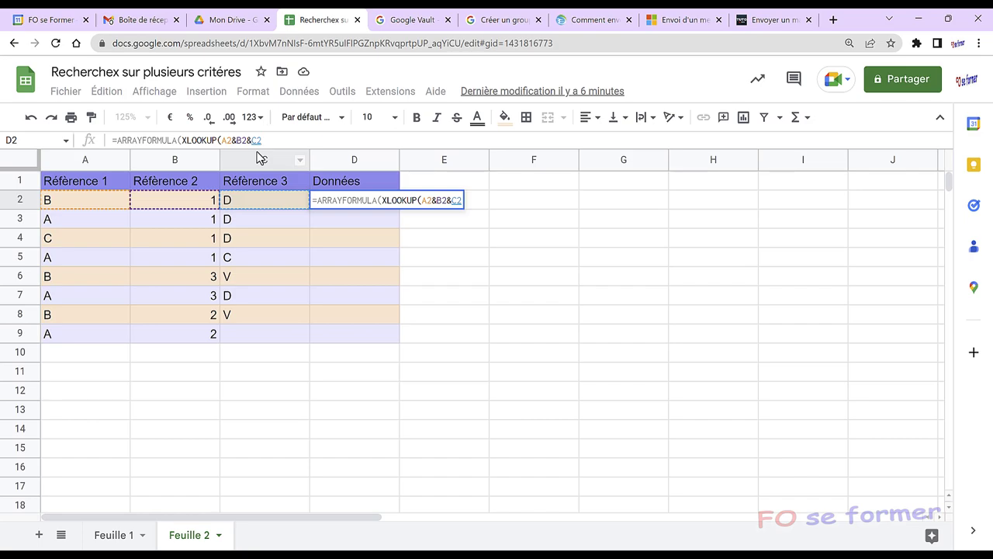
{"action": "type", "text": ";"}
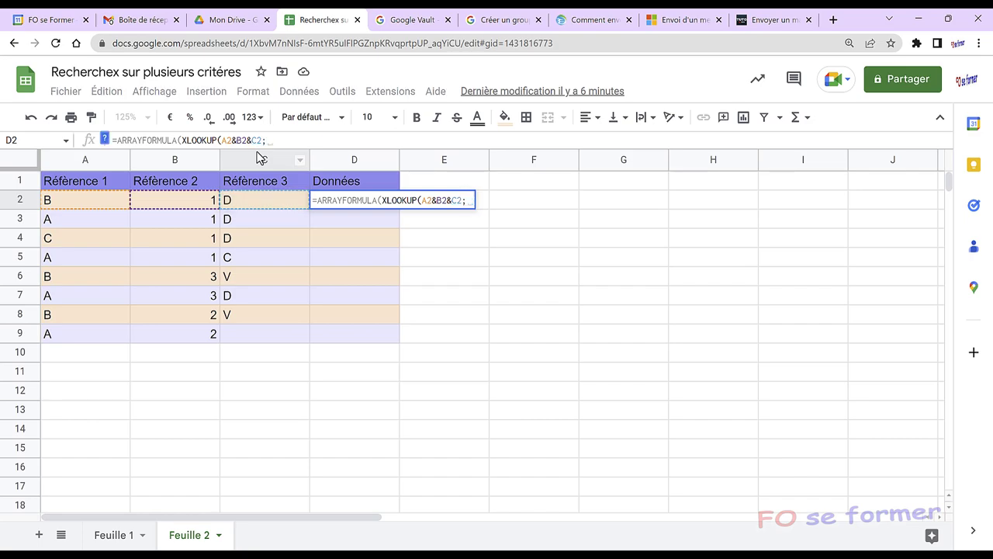
- Set the search range to Feuille 1 columns A, B and C joined with &, then a semicolon
{"action": "left_click", "coordinate": [104, 141]}
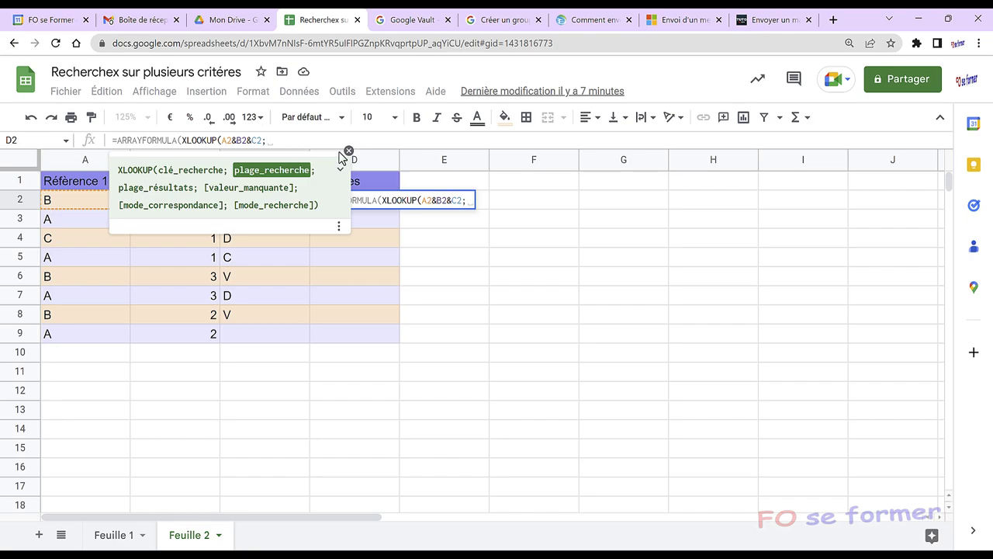
{"action": "left_click", "coordinate": [349, 152]}
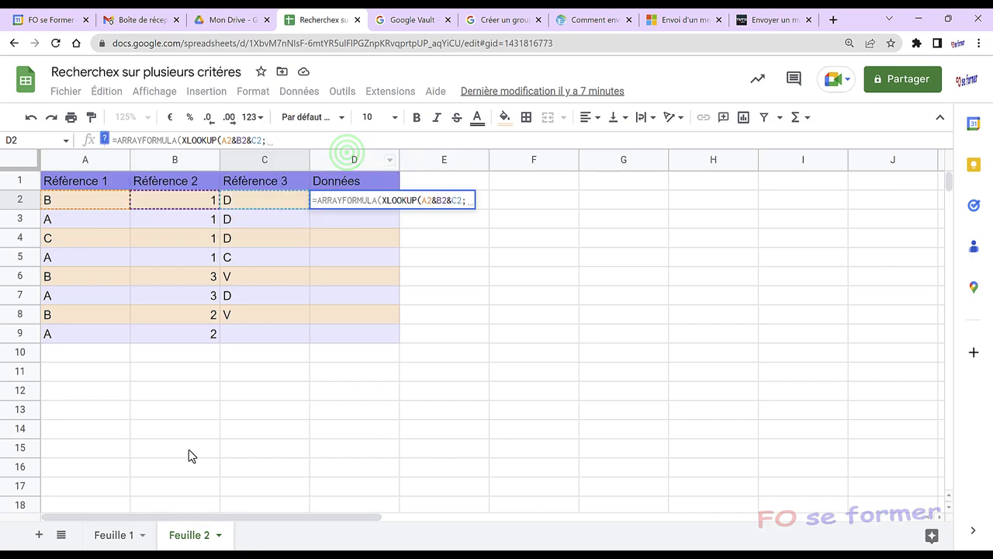
{"action": "left_click", "coordinate": [111, 536]}
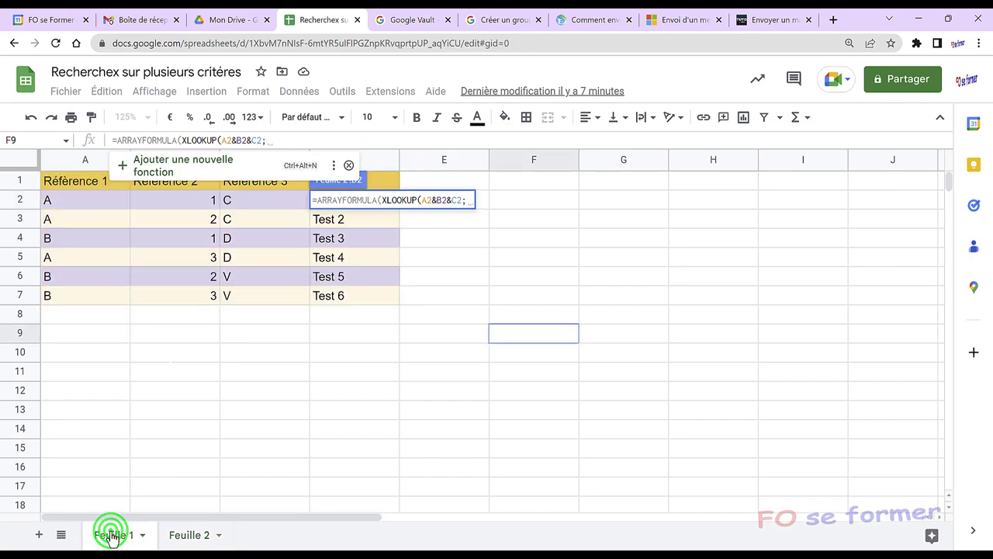
{"action": "left_click", "coordinate": [100, 161]}
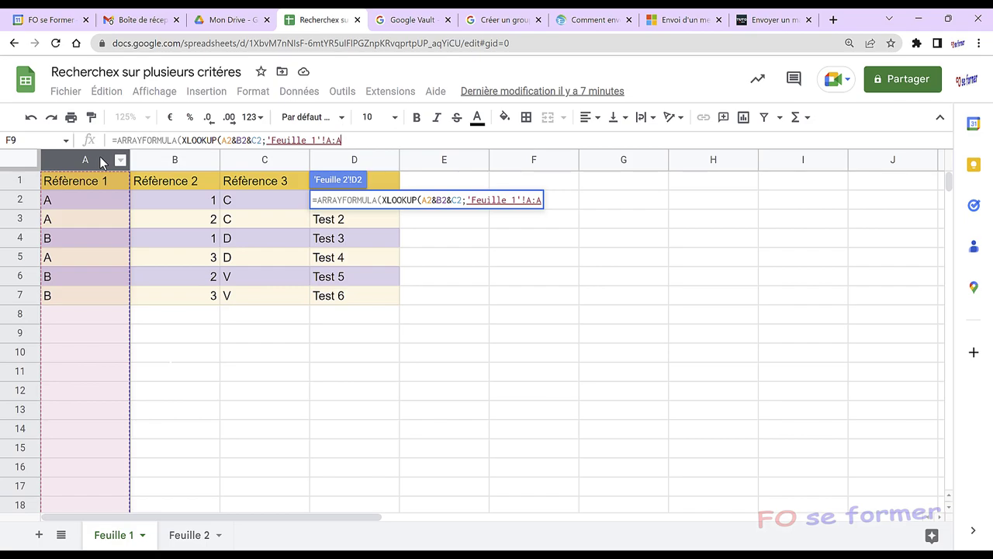
{"action": "type", "text": "&"}
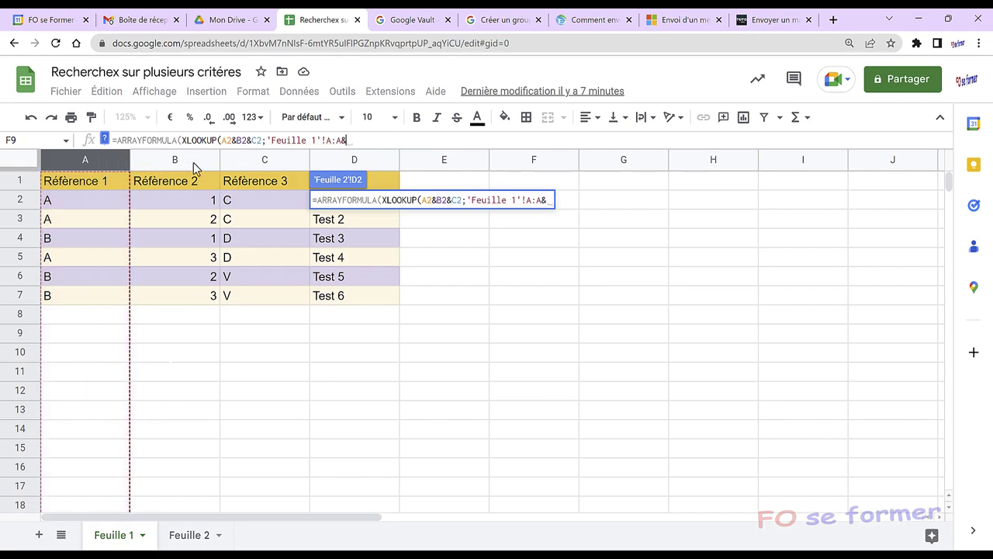
{"action": "left_click", "coordinate": [193, 162]}
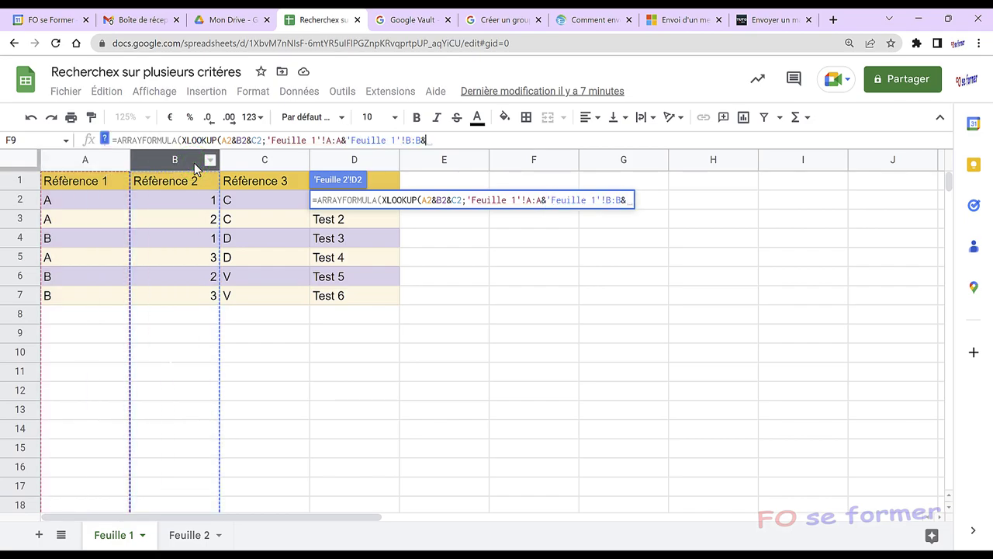
{"action": "left_click", "coordinate": [264, 161]}
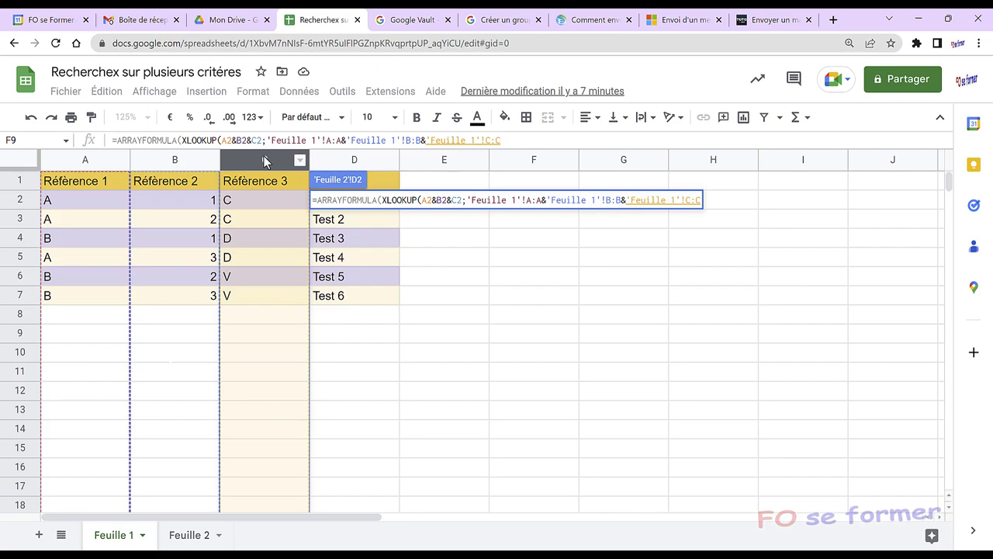
{"action": "type", "text": ";"}
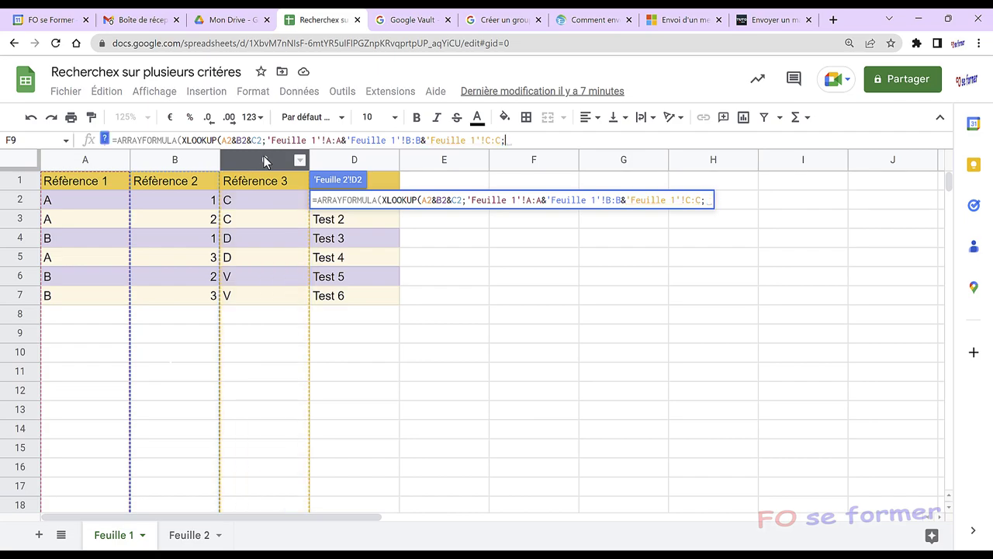
{"action": "left_click", "coordinate": [103, 140]}
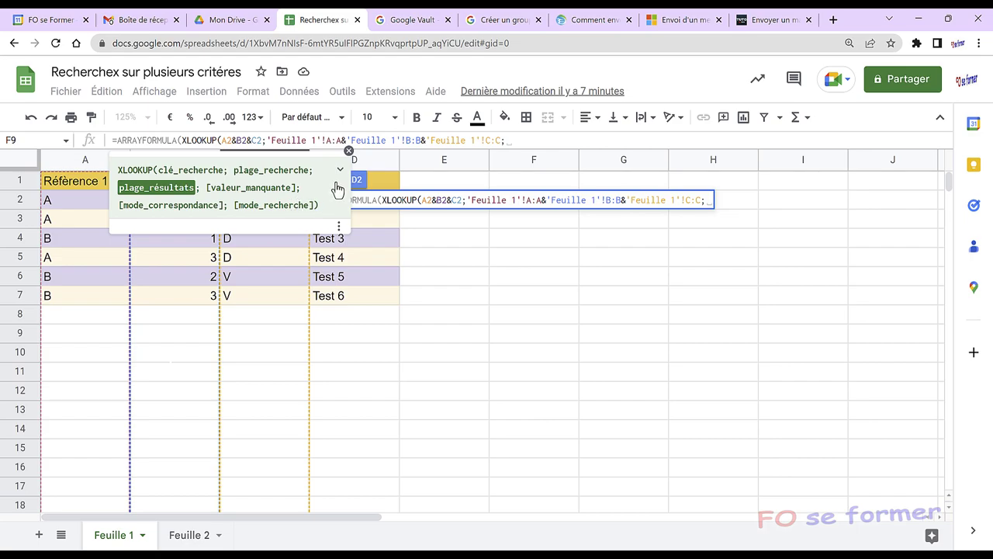
{"action": "left_click", "coordinate": [349, 151]}
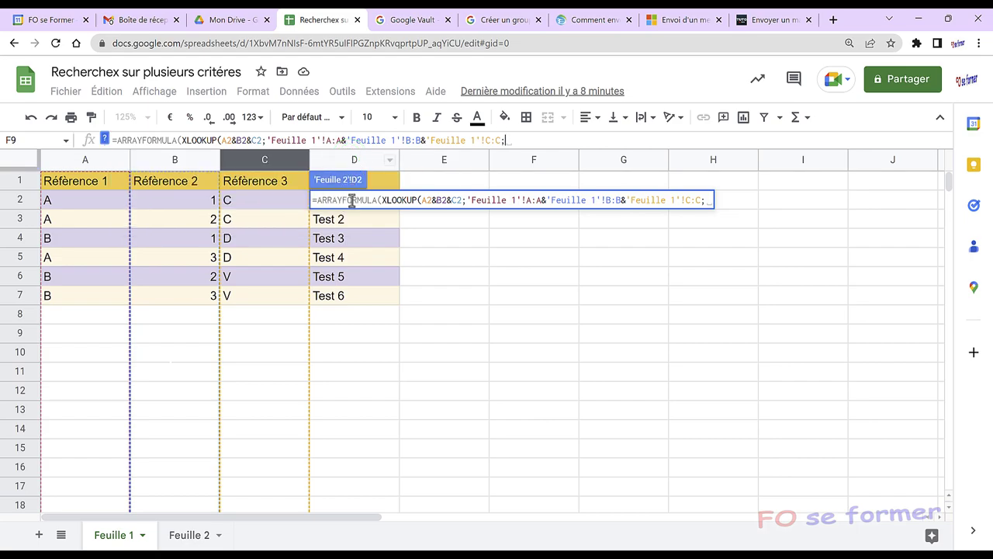
- Add result range 'Feuille 1'!D:D, default "", close the parenthesis and commit; D2 shows Test 3
{"action": "left_click", "coordinate": [355, 161]}
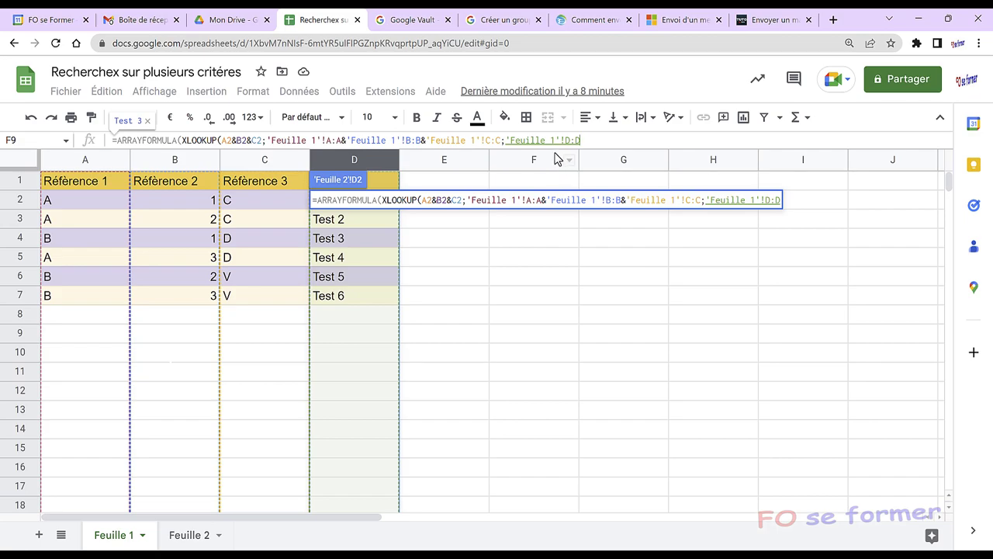
{"action": "type", "text": ";"}
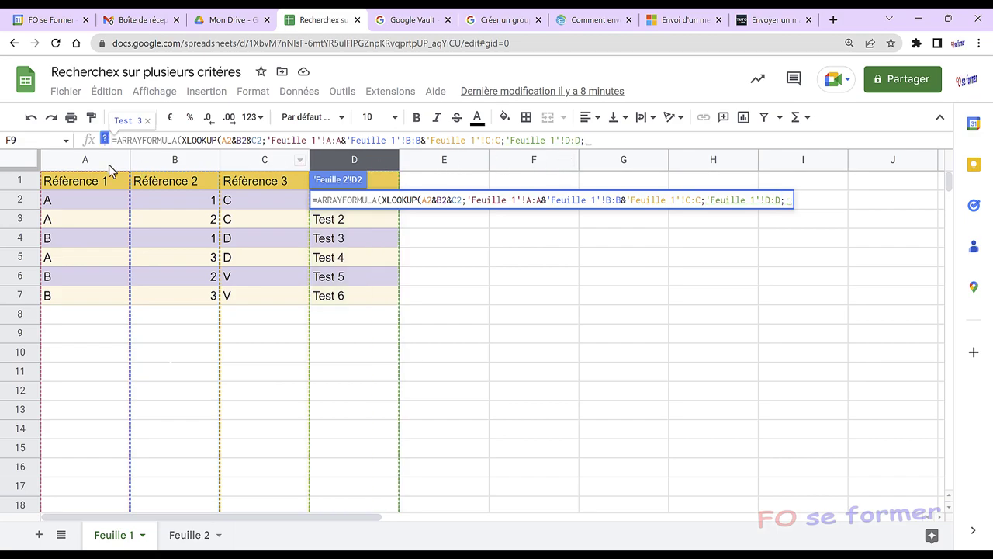
{"action": "left_click", "coordinate": [106, 141]}
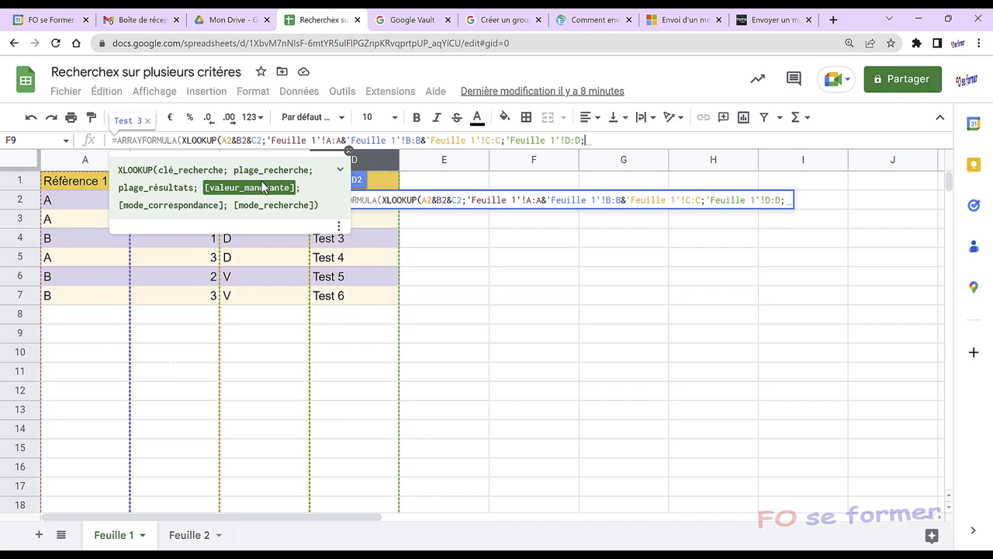
{"action": "type", "text": "\""}
{"action": "type", "text": "\""}
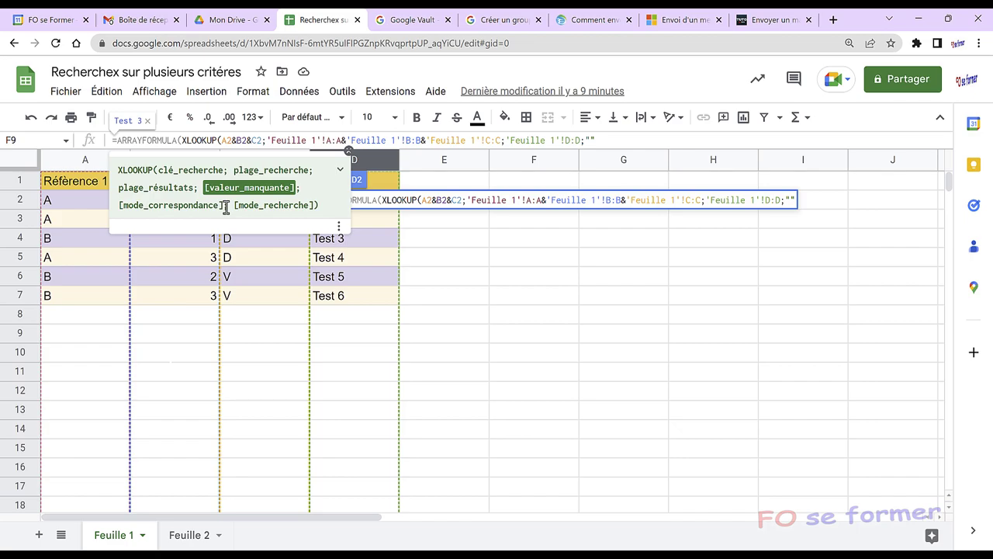
{"action": "type", "text": ")"}
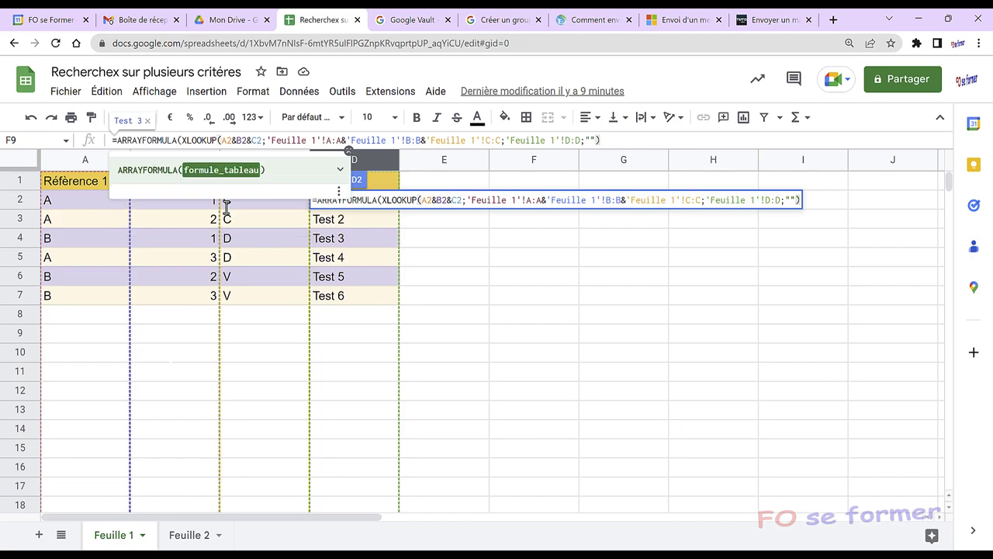
{"action": "key", "text": "Return"}
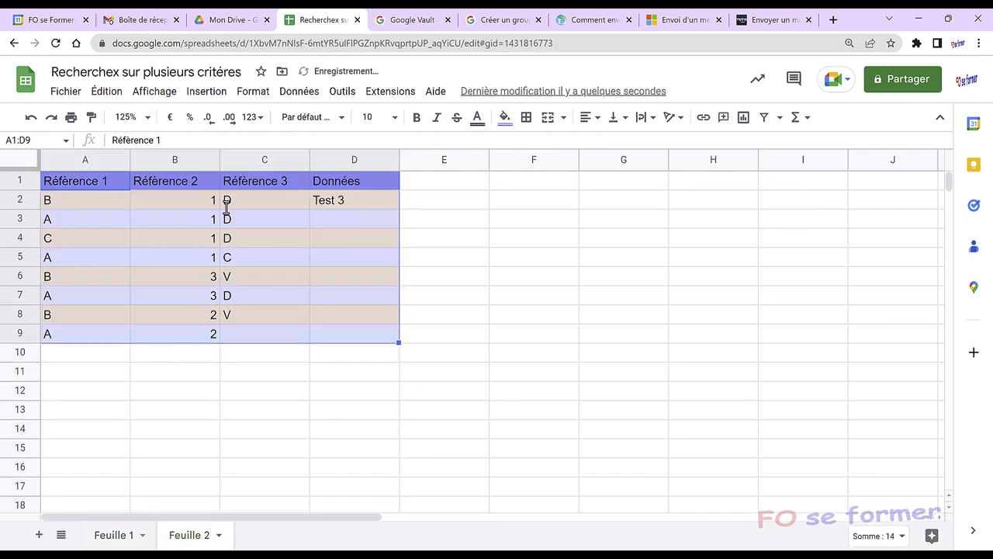
- Fill the D2 formula down to D9, giving Test 1, 6, 4, 5 in D5–D8
{"action": "left_click", "coordinate": [345, 201]}
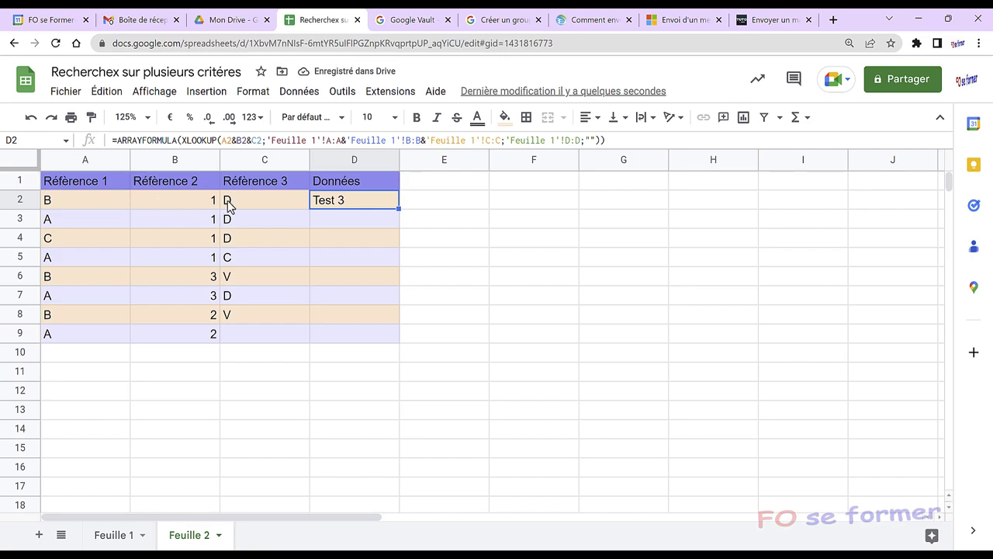
{"action": "left_click", "coordinate": [122, 534]}
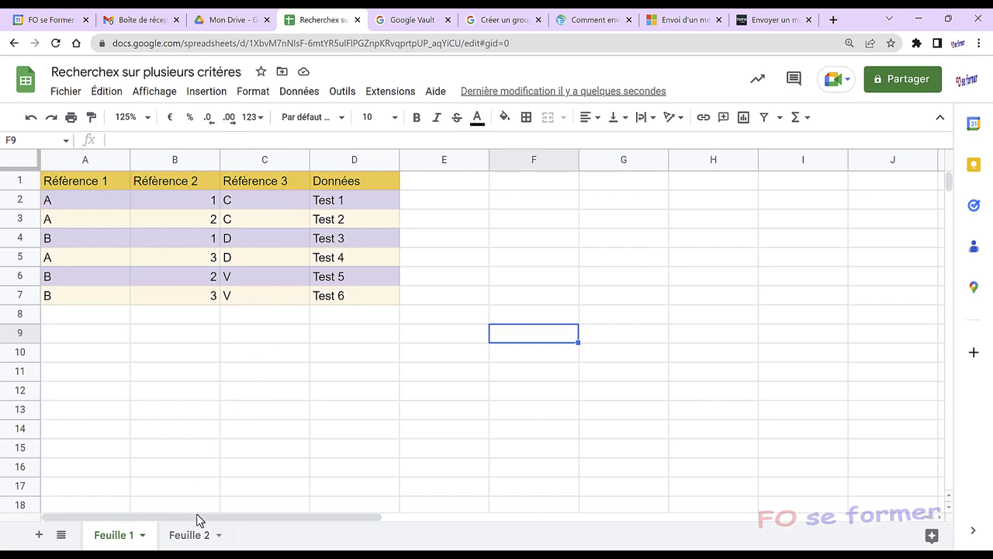
{"action": "left_click", "coordinate": [194, 541]}
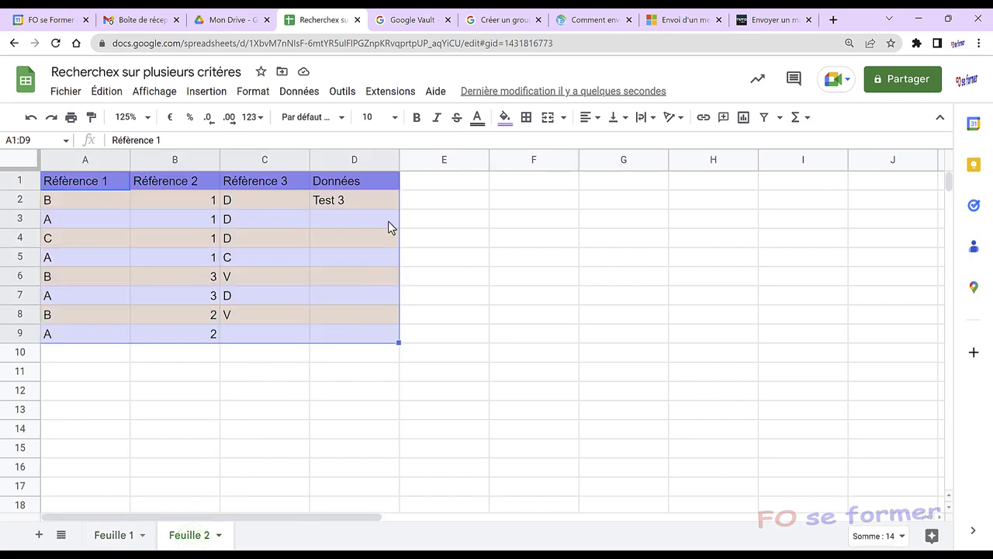
{"action": "left_click", "coordinate": [385, 205]}
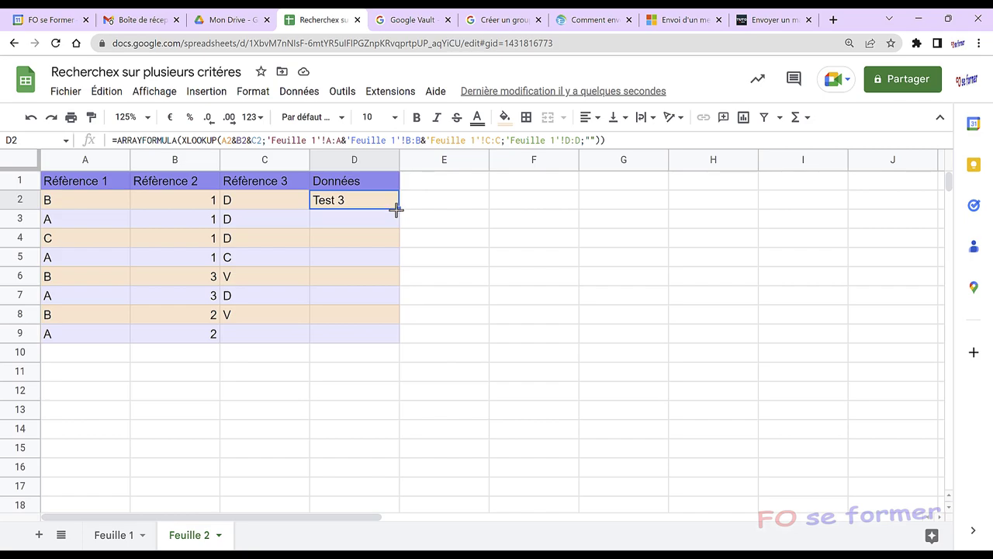
{"action": "left_click_drag", "start_coordinate": [400, 209], "coordinate": [391, 335]}
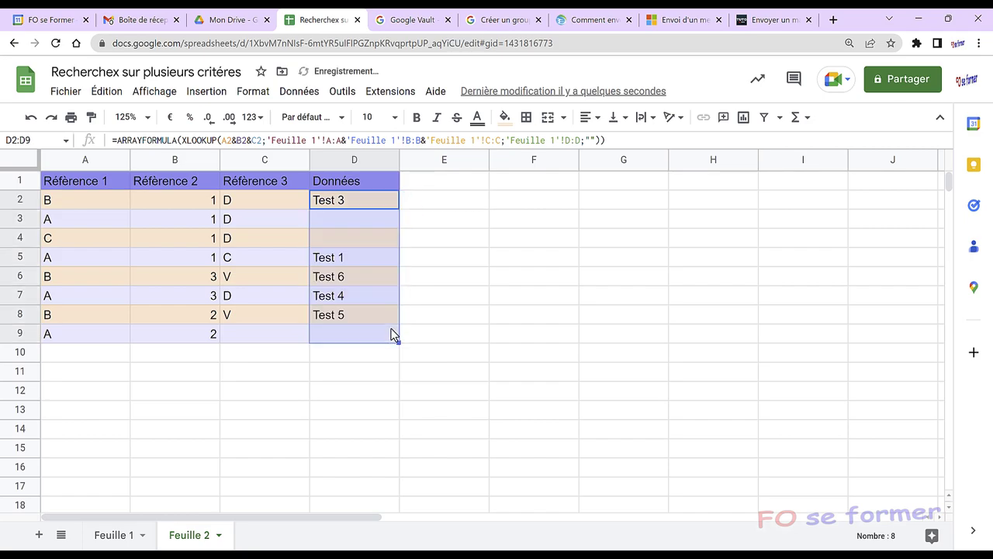
{"action": "left_click", "coordinate": [345, 221]}
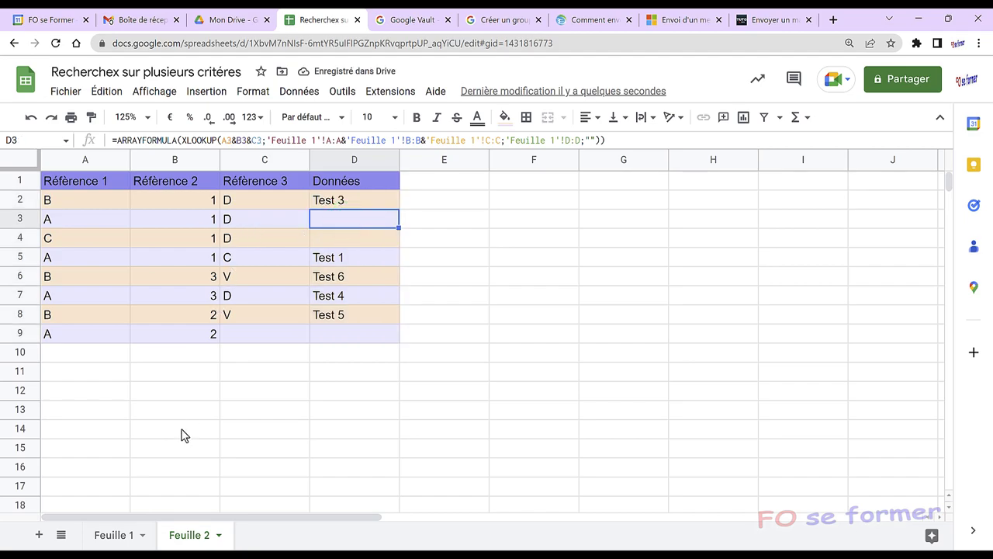
- After comparing with Feuille 1, enter C in C9 so D9 returns Test 2
{"action": "left_click", "coordinate": [112, 535]}
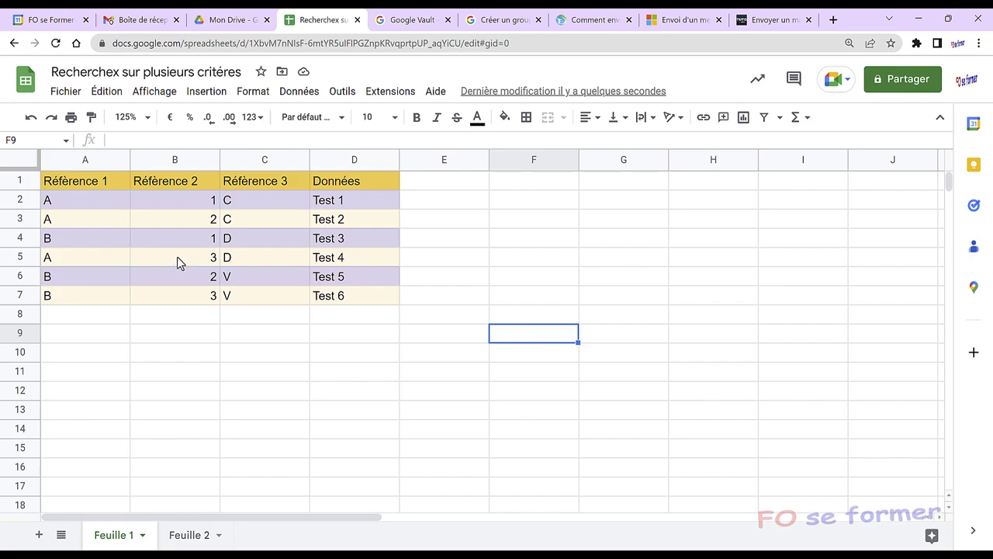
{"action": "left_click", "coordinate": [183, 534]}
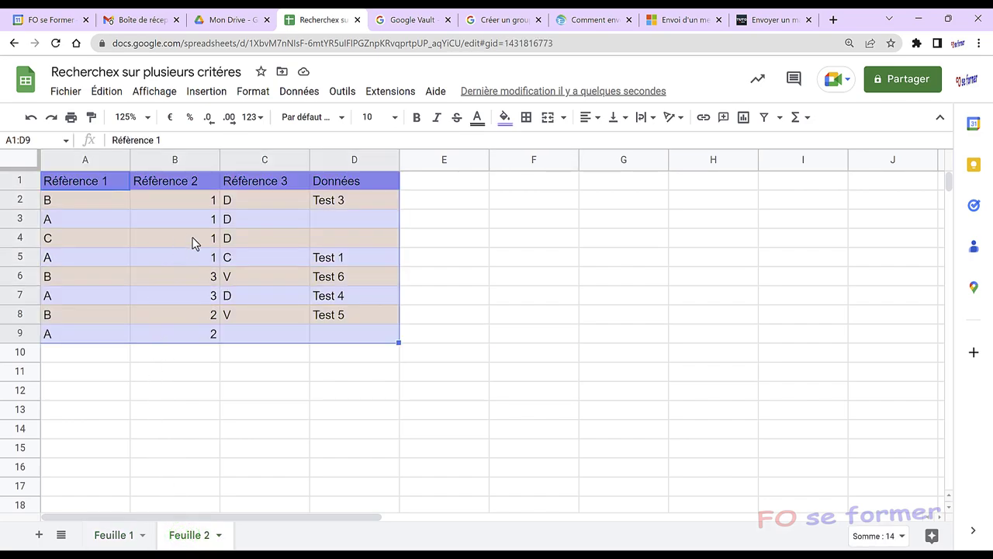
{"action": "left_click", "coordinate": [114, 534]}
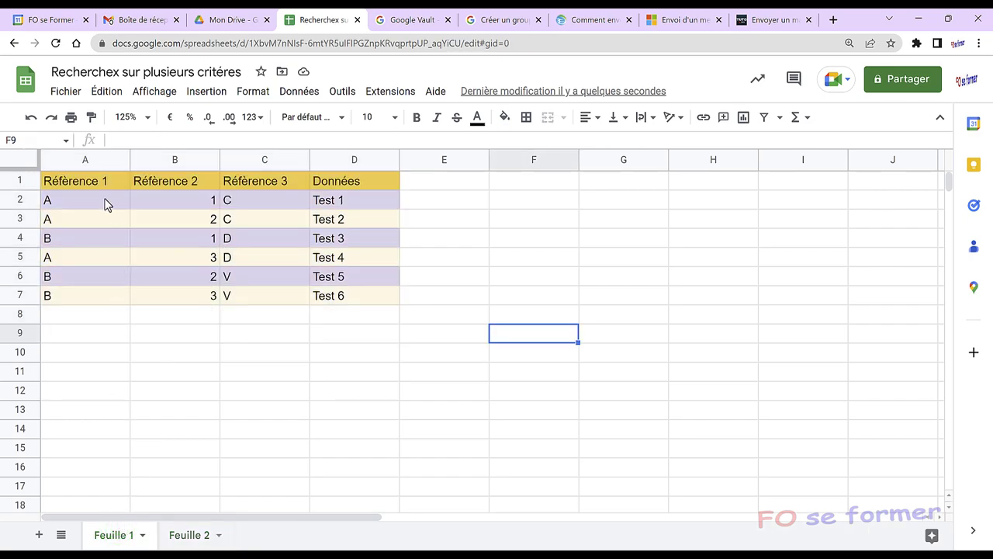
{"action": "left_click", "coordinate": [194, 535]}
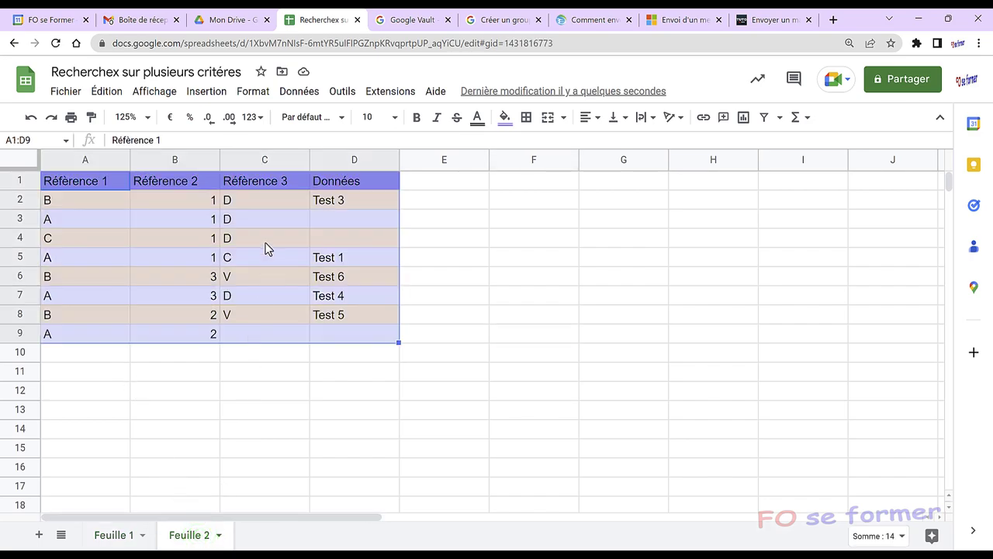
{"action": "left_click", "coordinate": [261, 337]}
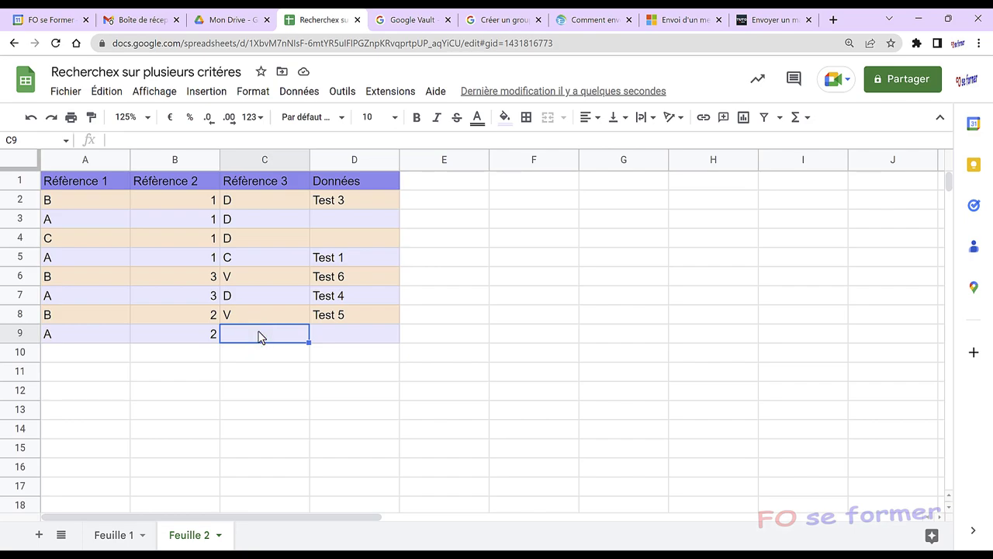
{"action": "type", "text": "C"}
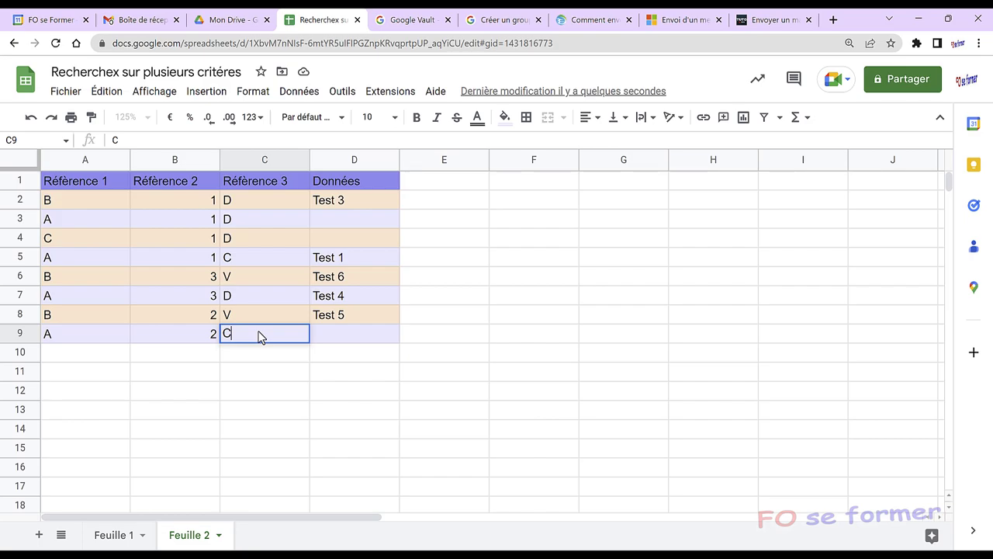
{"action": "key", "text": "Return"}
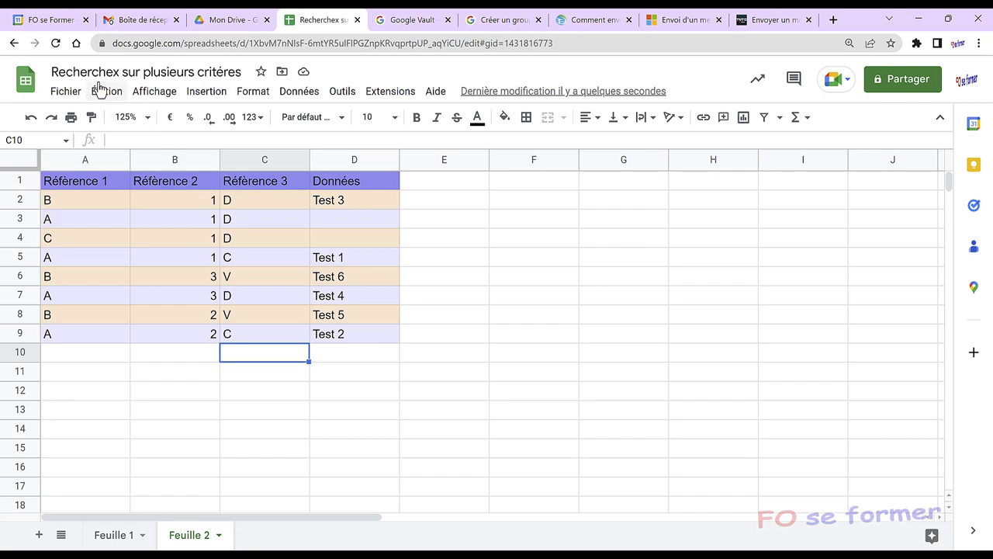
- Turn on Affichage > Afficher > Formules and widen column D to read them
{"action": "left_click", "coordinate": [142, 92]}
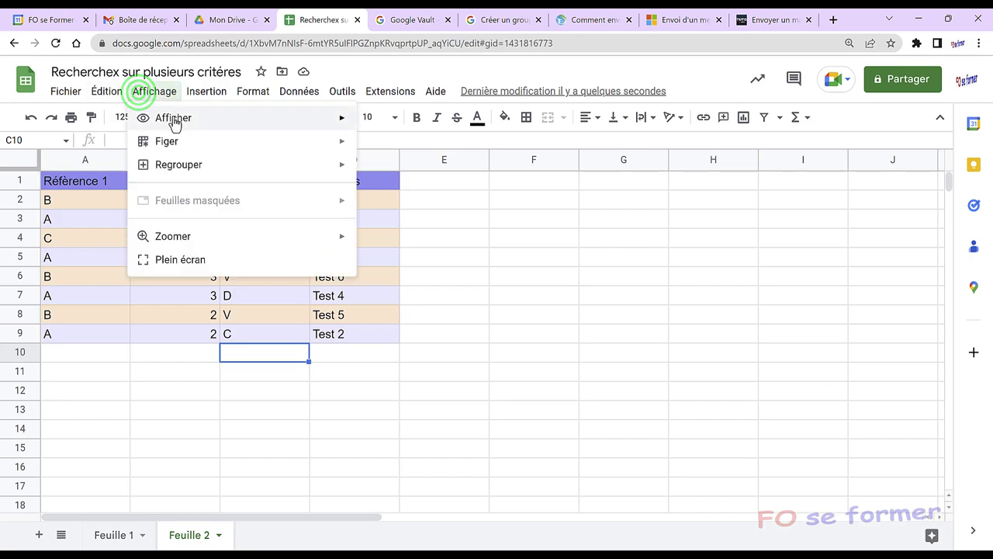
{"action": "mouse_move", "coordinate": [172, 120]}
{"action": "left_click", "coordinate": [401, 170]}
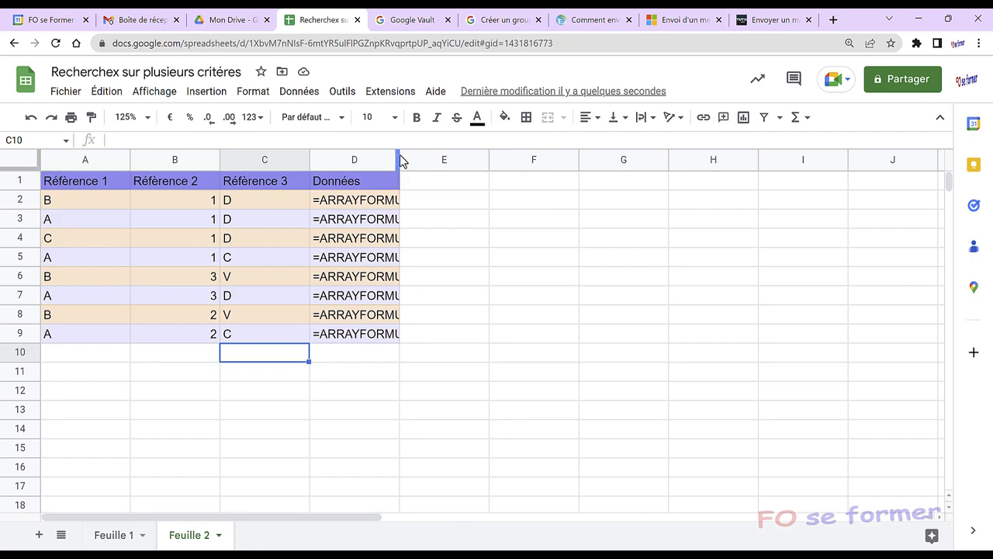
{"action": "left_click_drag", "start_coordinate": [399, 157], "coordinate": [886, 180]}
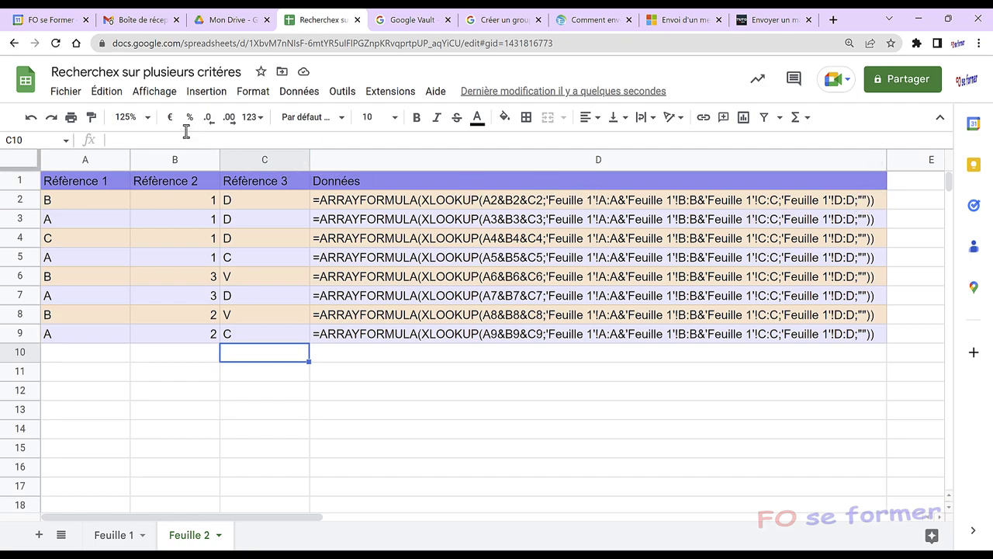
- Turn off formula display so column D shows the XLOOKUP Test values again
{"action": "left_click", "coordinate": [158, 91]}
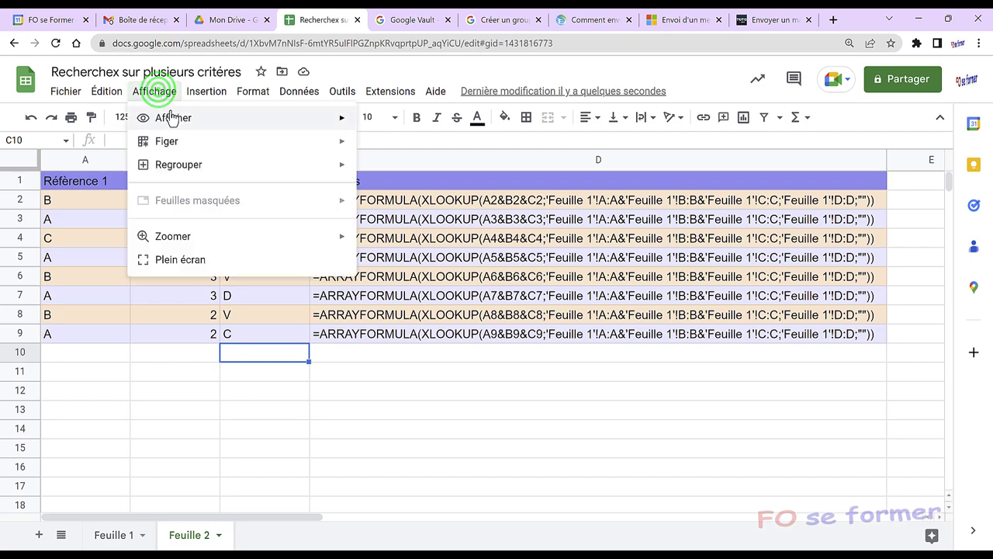
{"action": "mouse_move", "coordinate": [173, 118]}
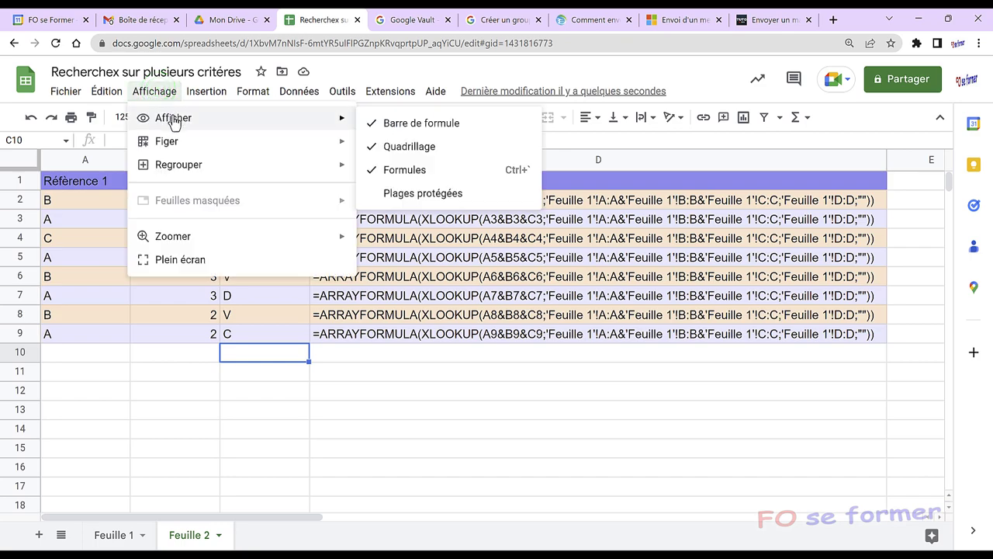
{"action": "left_click", "coordinate": [443, 169]}
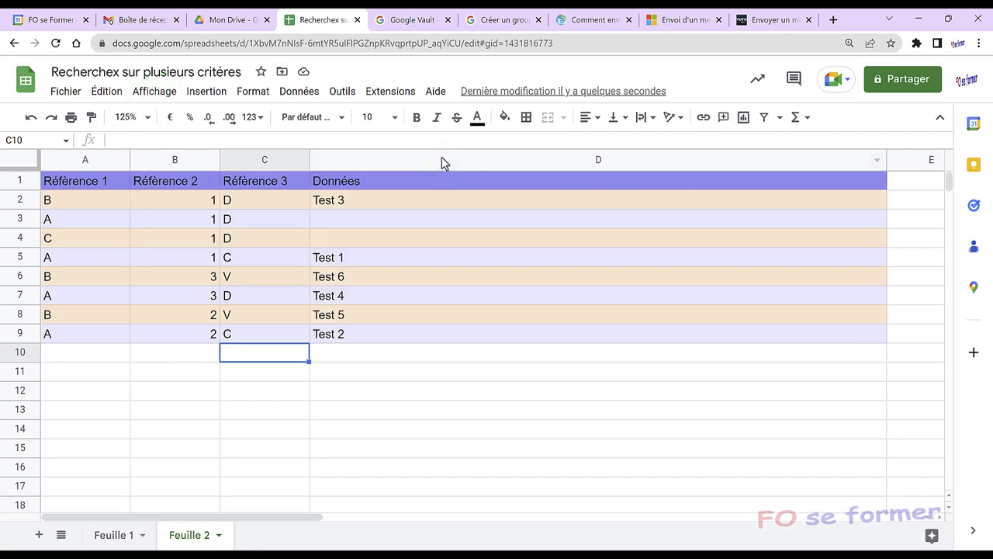